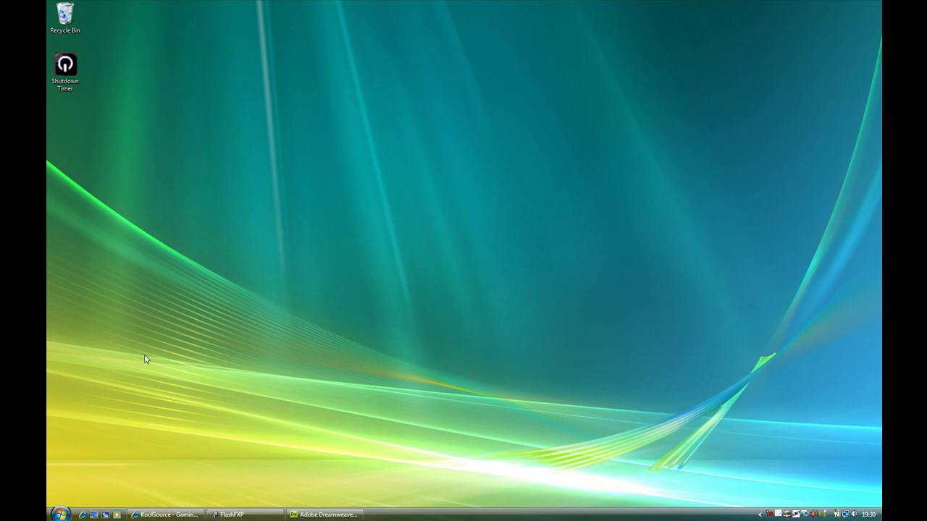
# Open the Program Files folder on the VistaOS (C:) drive from Computer
pyautogui.click(61, 514)
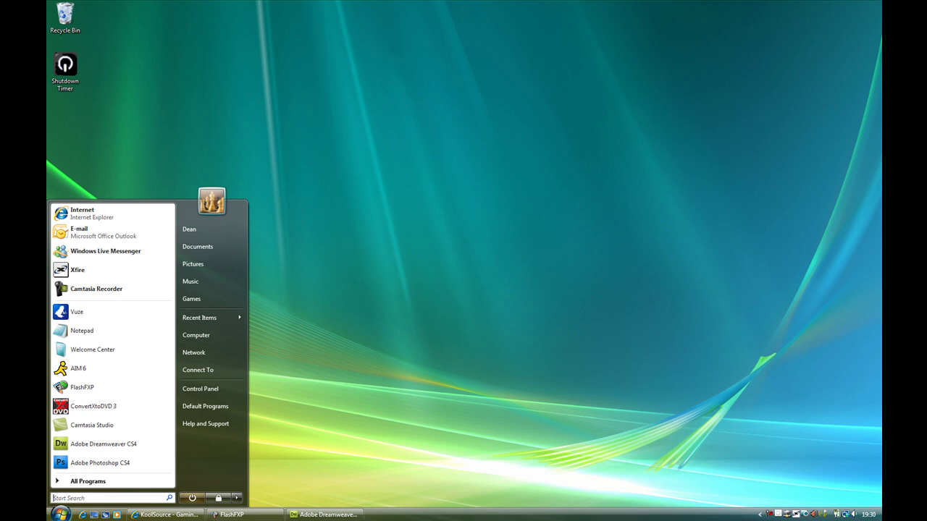
pyautogui.click(233, 340)
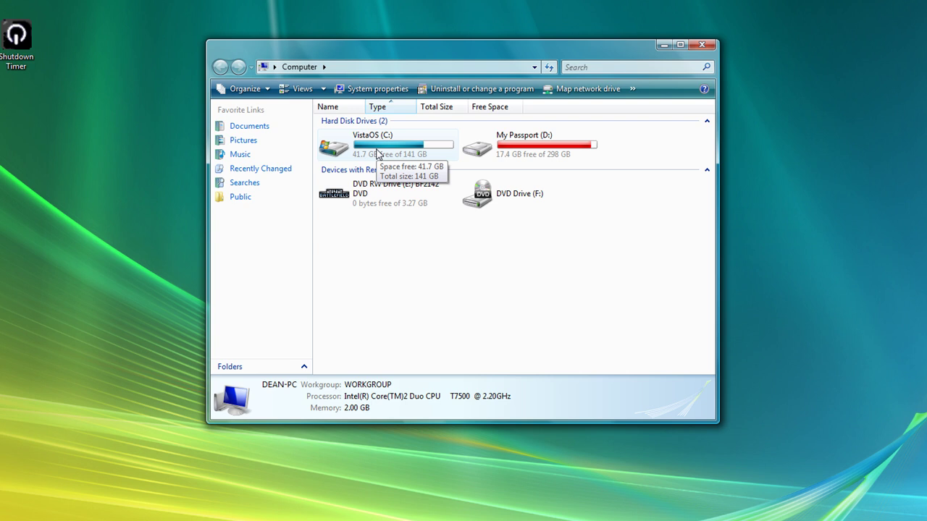
pyautogui.doubleClick(377, 153)
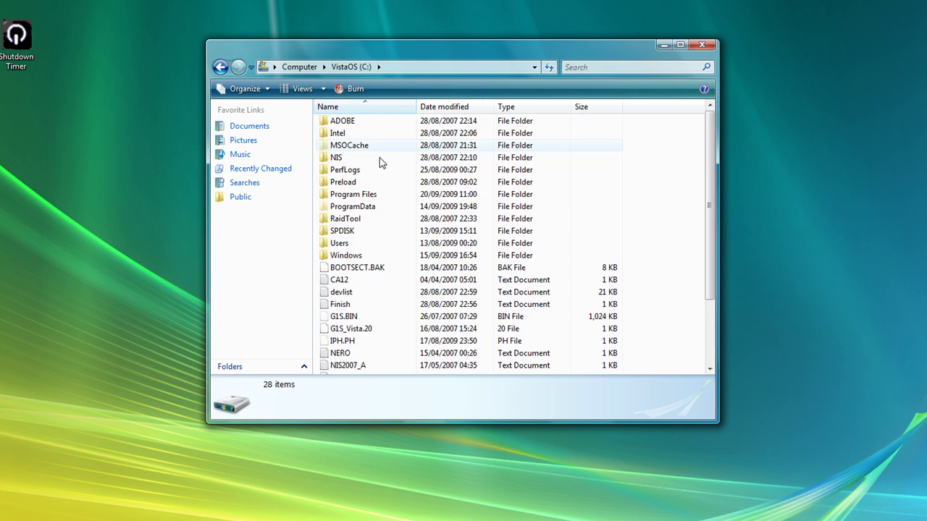
pyautogui.doubleClick(358, 195)
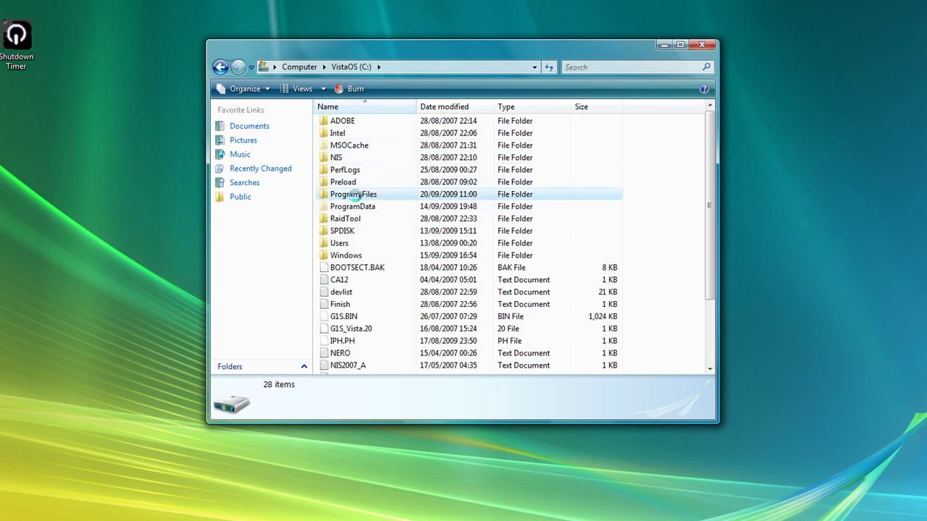
# Open the Ventrilo folder and select the Ventrilo.exe client program
pyautogui.click(358, 204)
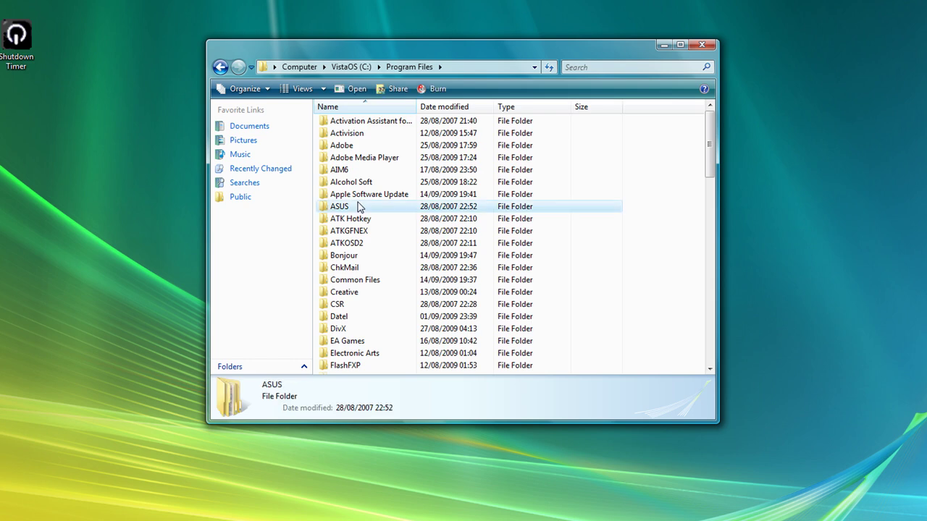
pyautogui.press('v')
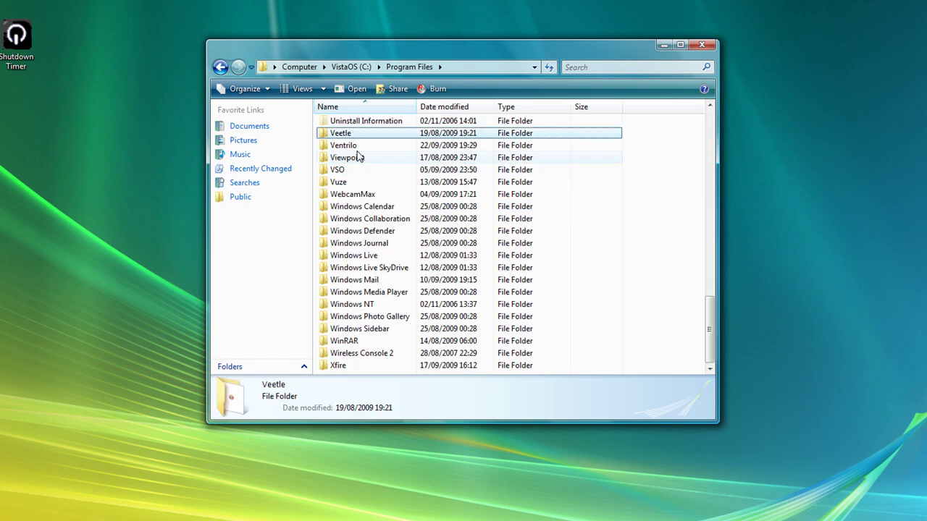
pyautogui.click(359, 147)
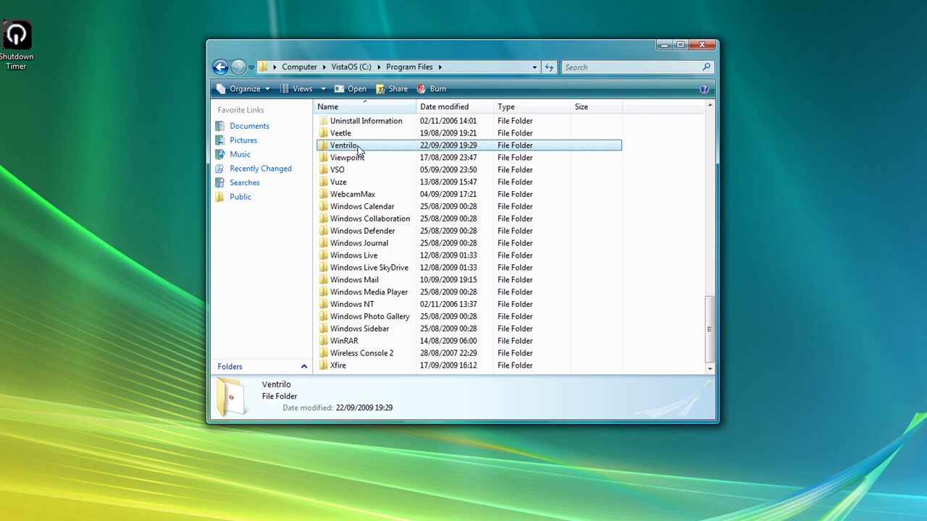
pyautogui.doubleClick(359, 147)
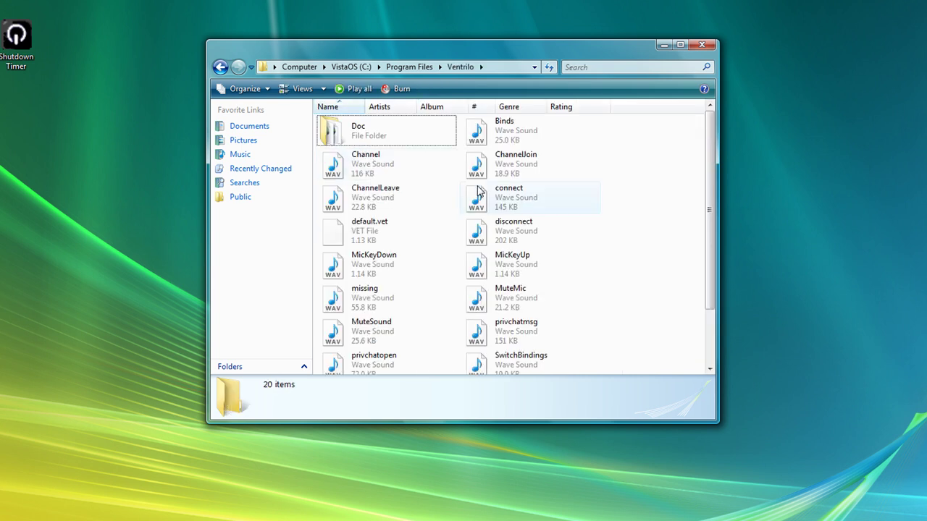
pyautogui.scroll(-2, 492, 177)
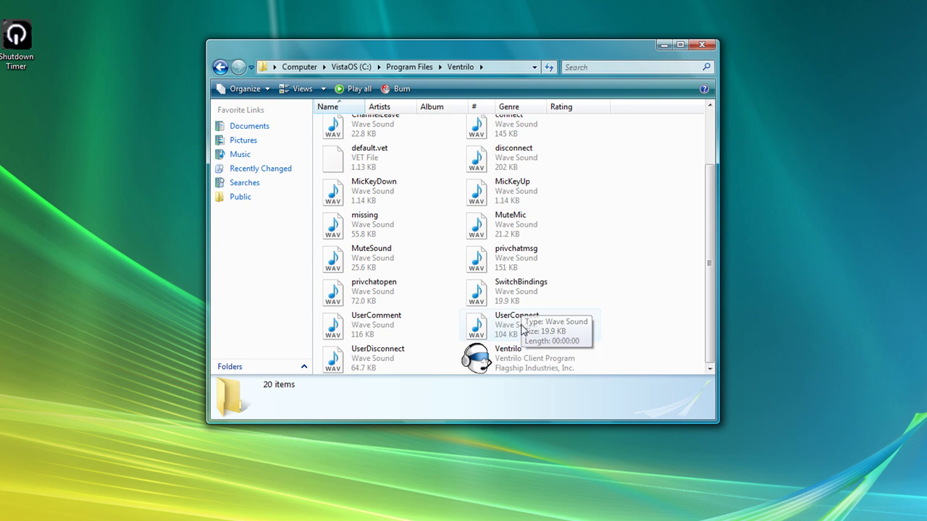
pyautogui.click(517, 368)
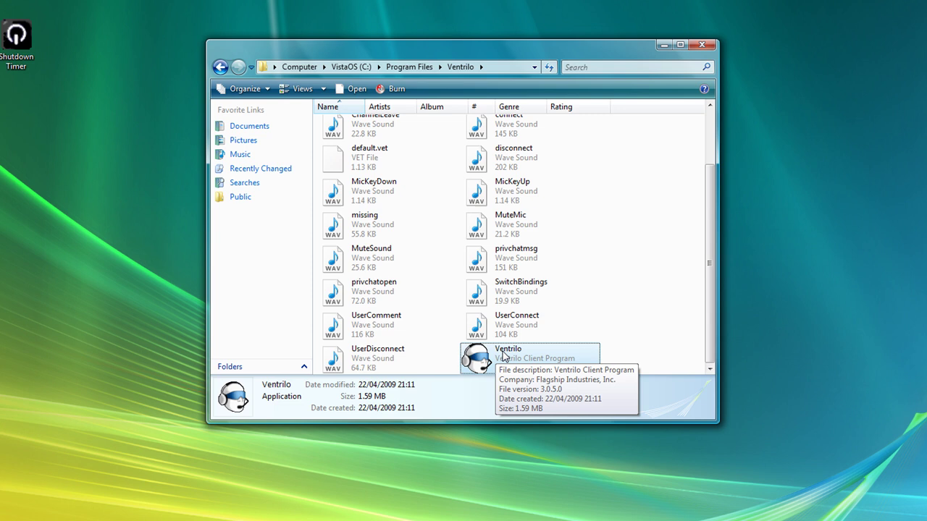
# Send Ventrilo.exe to the Desktop as a shortcut, then minimize the Ventrilo folder window
pyautogui.rightClick(506, 362)
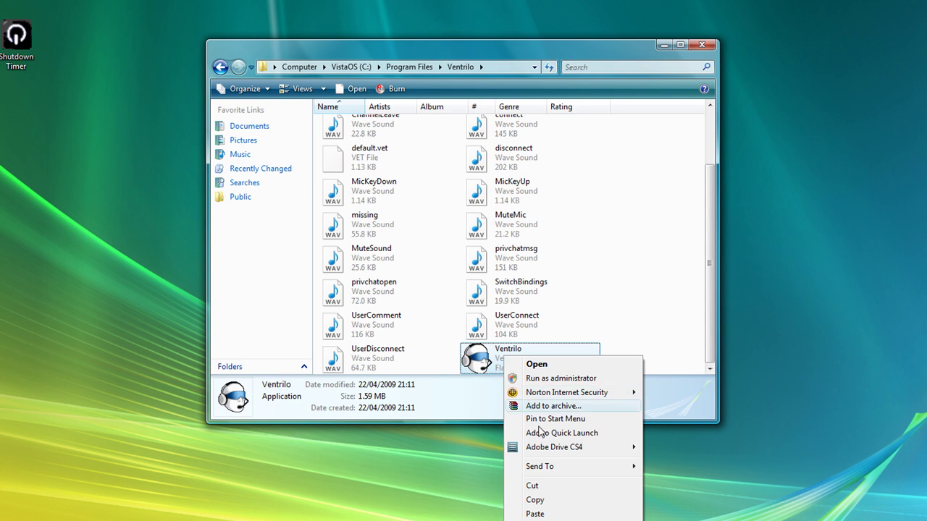
pyautogui.moveTo(548, 470)
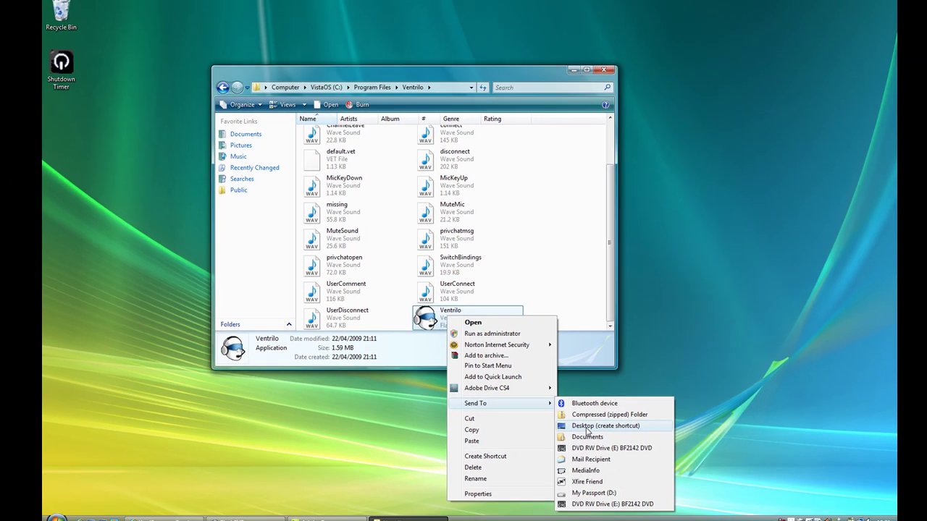
pyautogui.click(681, 496)
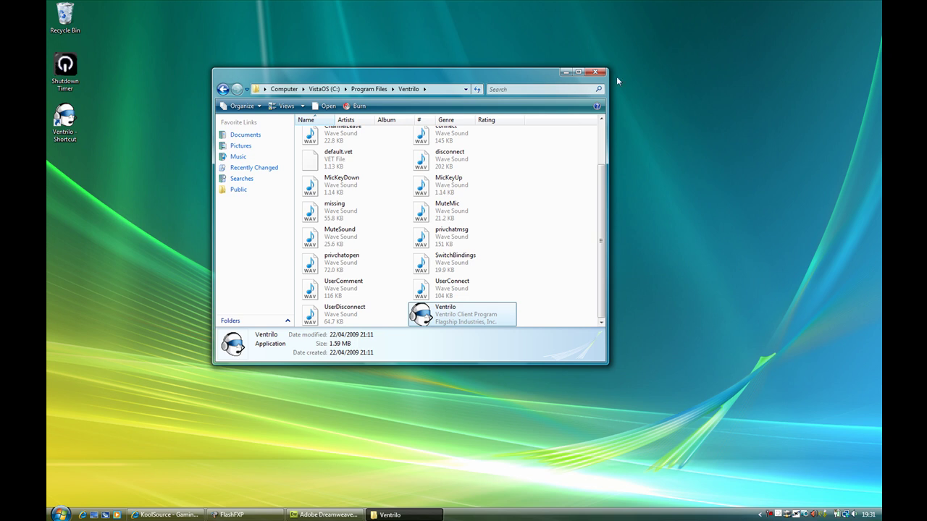
pyautogui.click(566, 72)
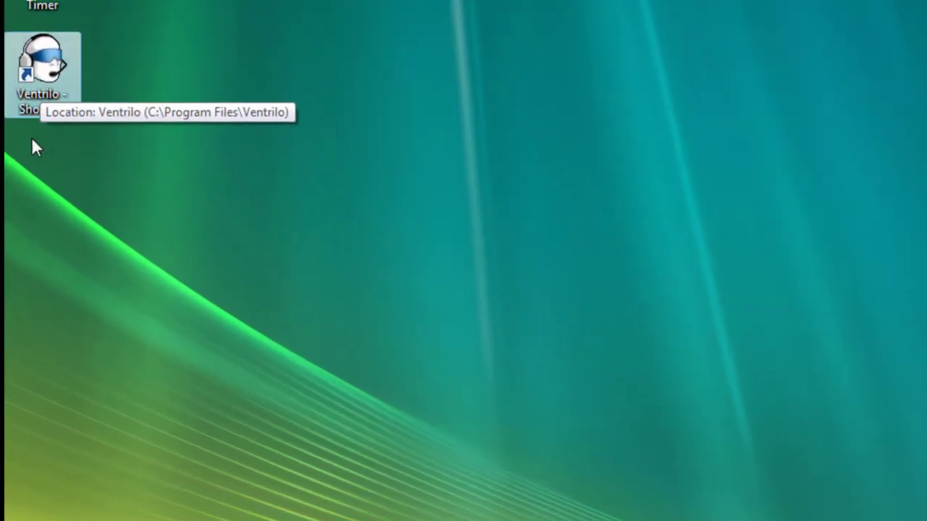
# Append -m to the Ventrilo shortcut's Target in its Properties, then apply and close
pyautogui.rightClick(49, 101)
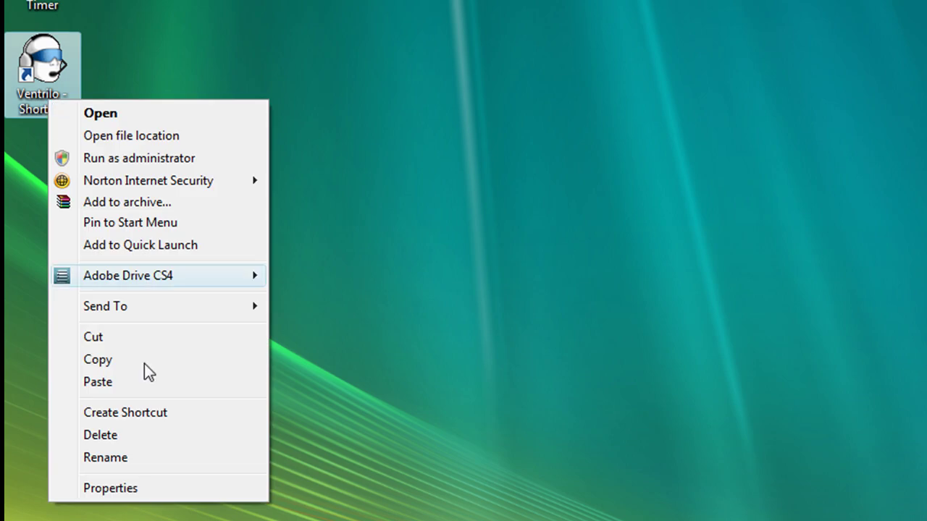
pyautogui.click(178, 493)
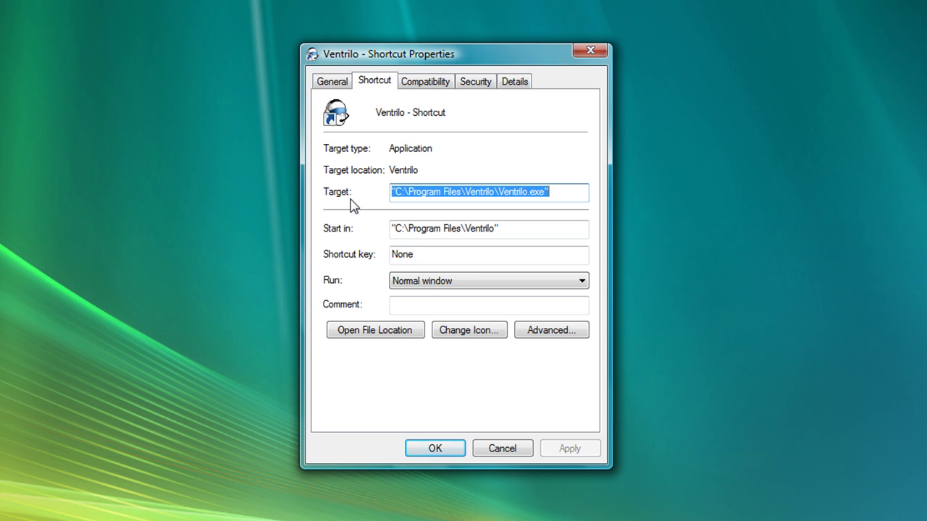
pyautogui.click(577, 191)
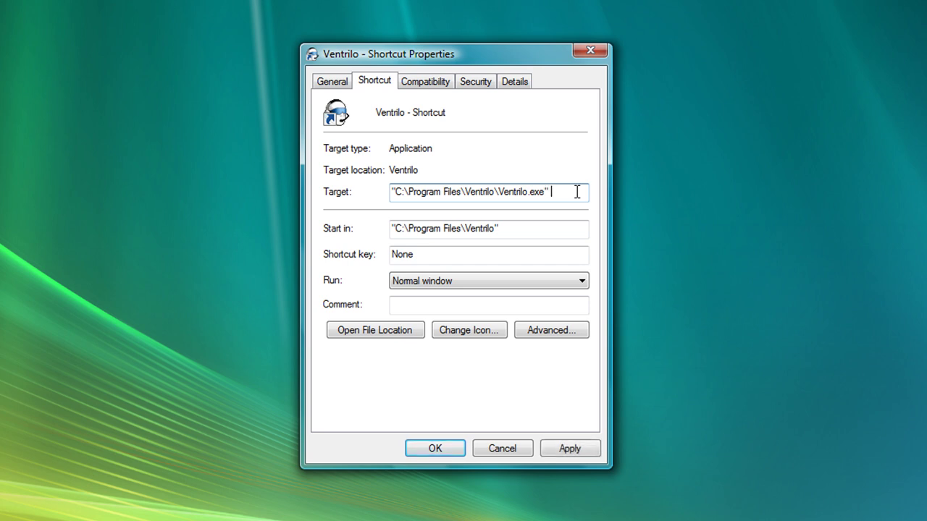
pyautogui.write('-m')
pyautogui.click(561, 450)
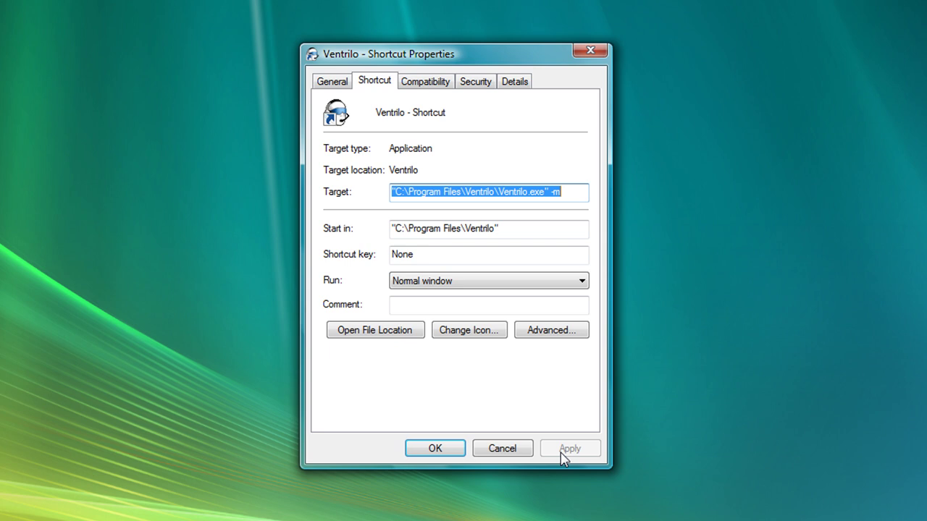
pyautogui.click(443, 450)
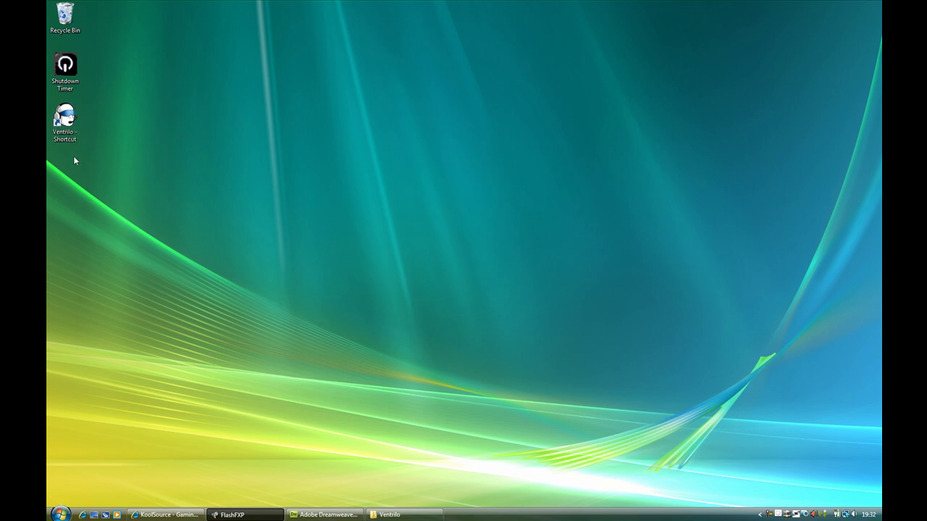
# Launch three Ventrilo clients from the desktop shortcut and line them up side by side
pyautogui.doubleClick(70, 139)
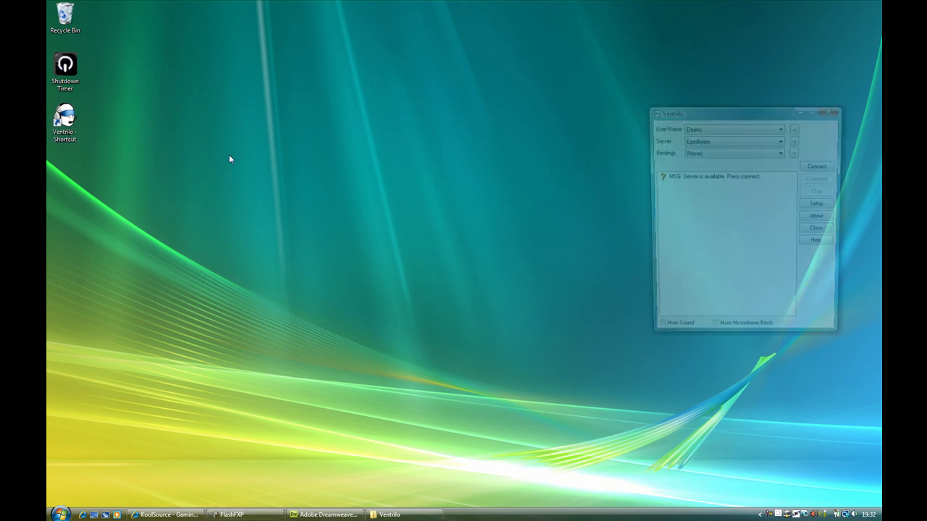
pyautogui.moveTo(690, 113); pyautogui.dragTo(233, 97)
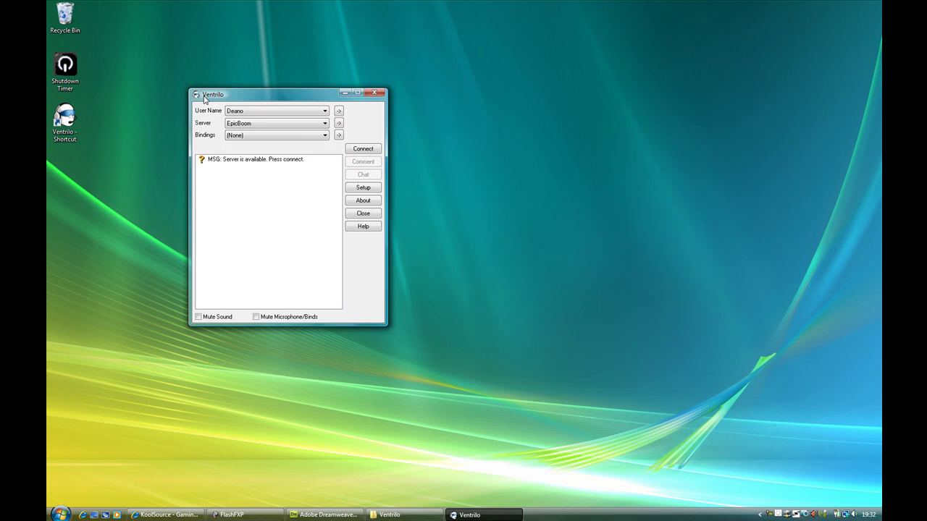
pyautogui.doubleClick(74, 122)
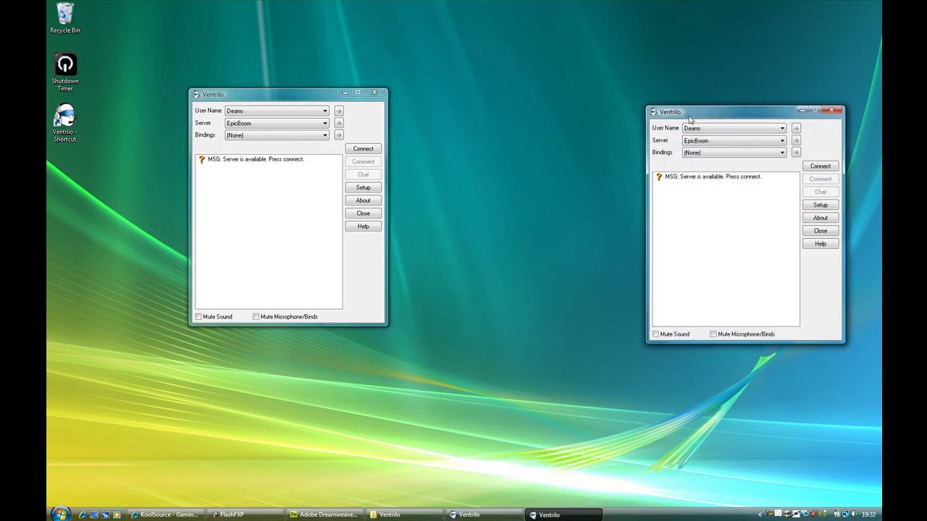
pyautogui.moveTo(684, 115); pyautogui.dragTo(444, 102)
pyautogui.doubleClick(67, 122)
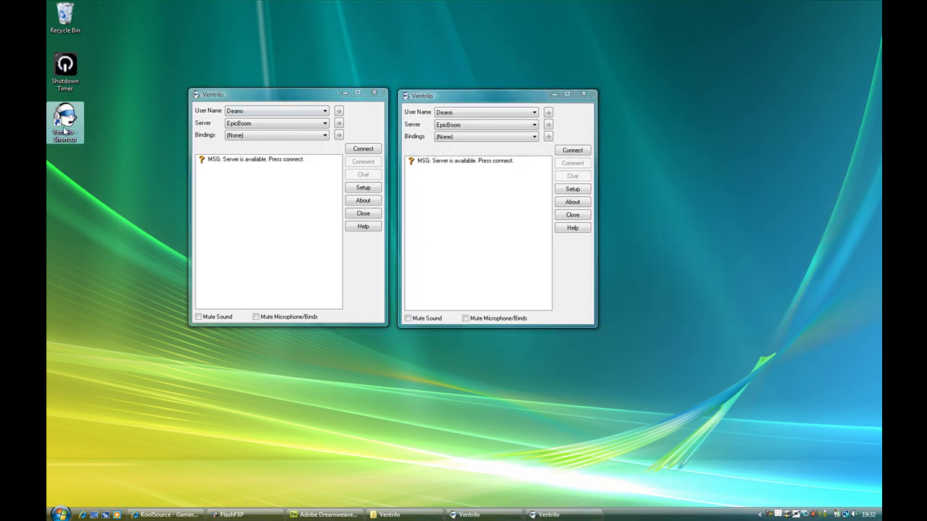
pyautogui.moveTo(700, 117); pyautogui.dragTo(660, 101)
pyautogui.moveTo(518, 101); pyautogui.dragTo(514, 99)
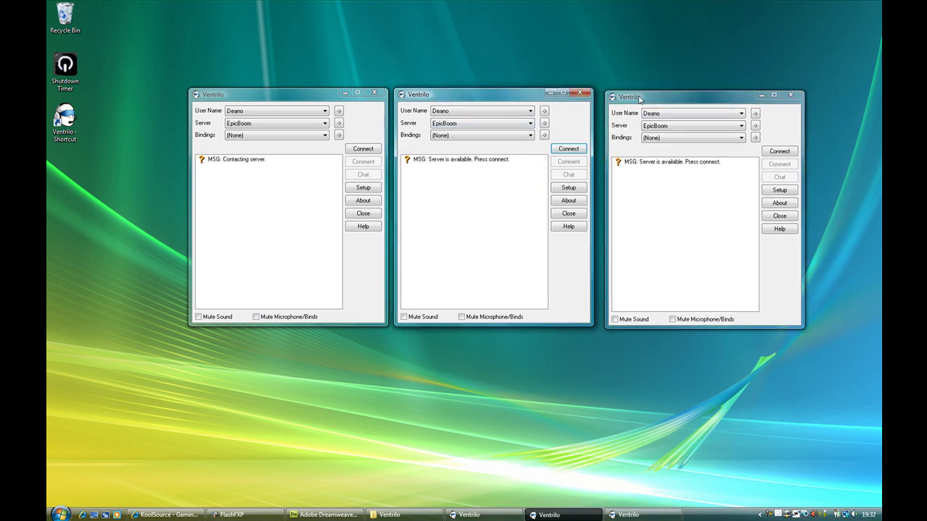
pyautogui.moveTo(653, 99); pyautogui.dragTo(645, 96)
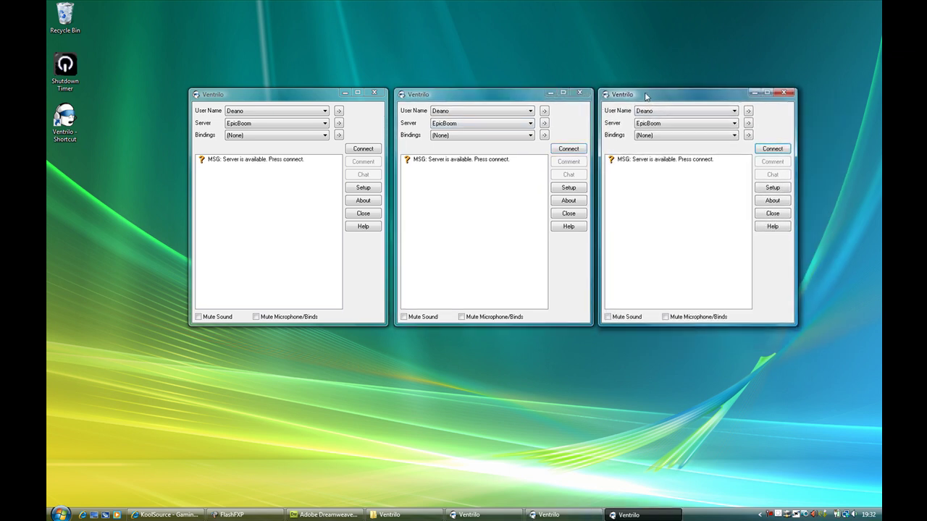
# Close all three Ventrilo client windows
pyautogui.click(785, 93)
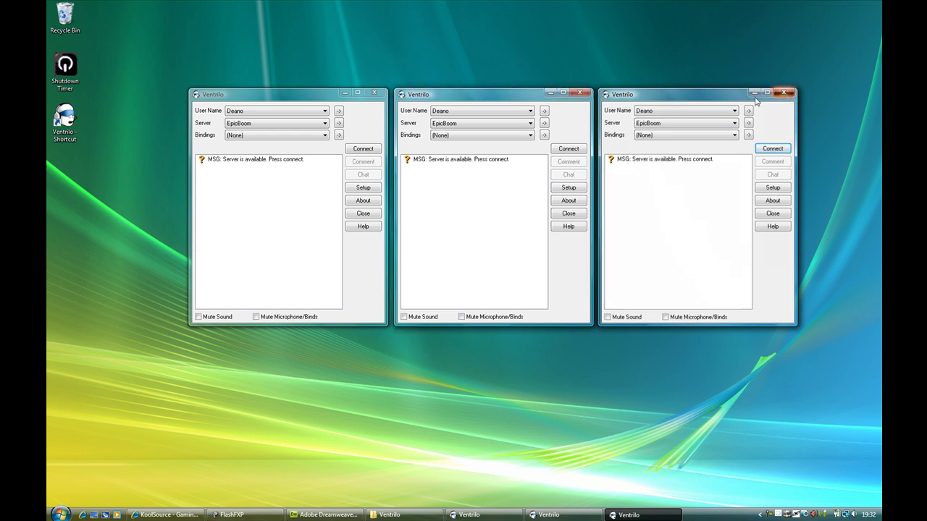
pyautogui.click(580, 93)
pyautogui.click(373, 96)
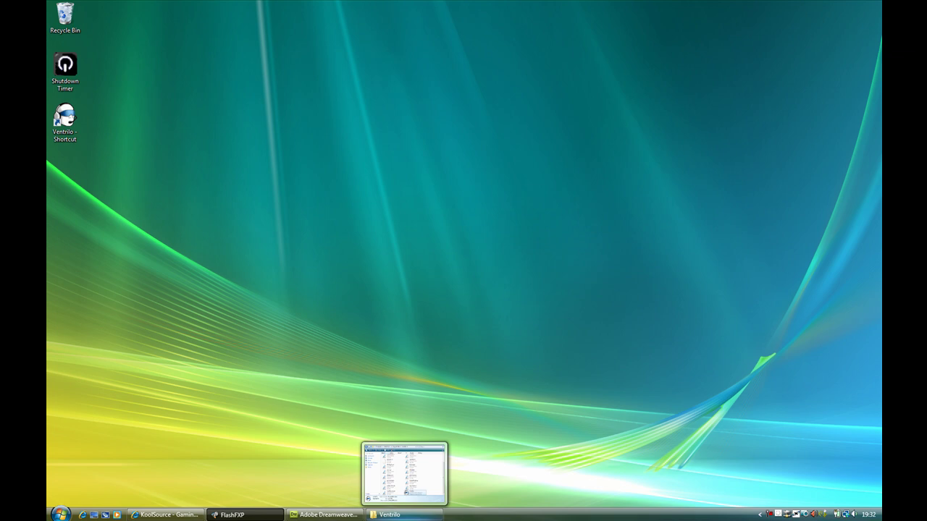
# Move the Ventrilo shortcut into the Ventrilo folder, pin it to the Start menu, then minimize the folder
pyautogui.click(402, 515)
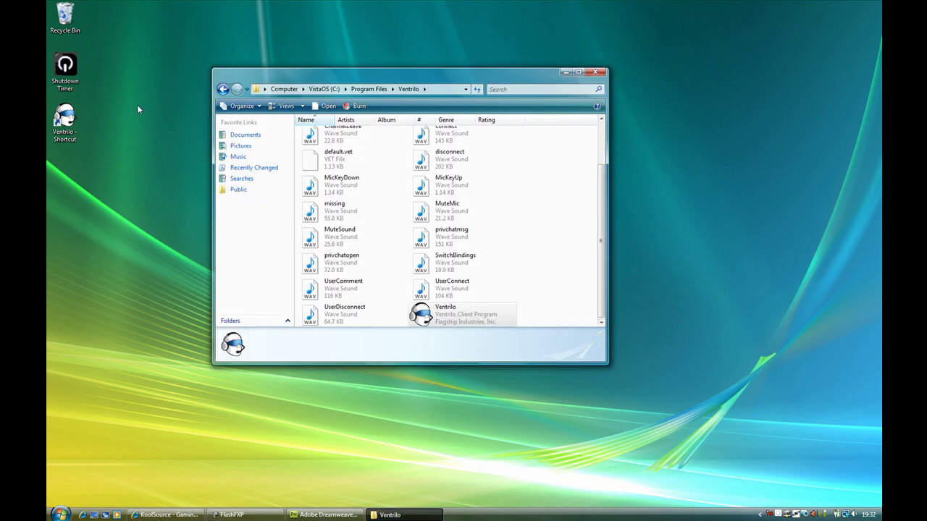
pyautogui.moveTo(65, 127); pyautogui.dragTo(574, 314)
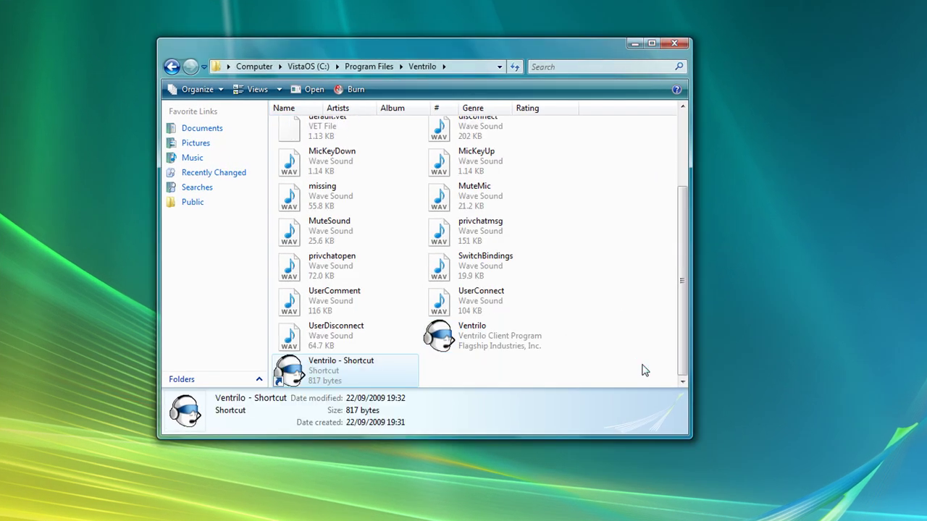
pyautogui.rightClick(323, 373)
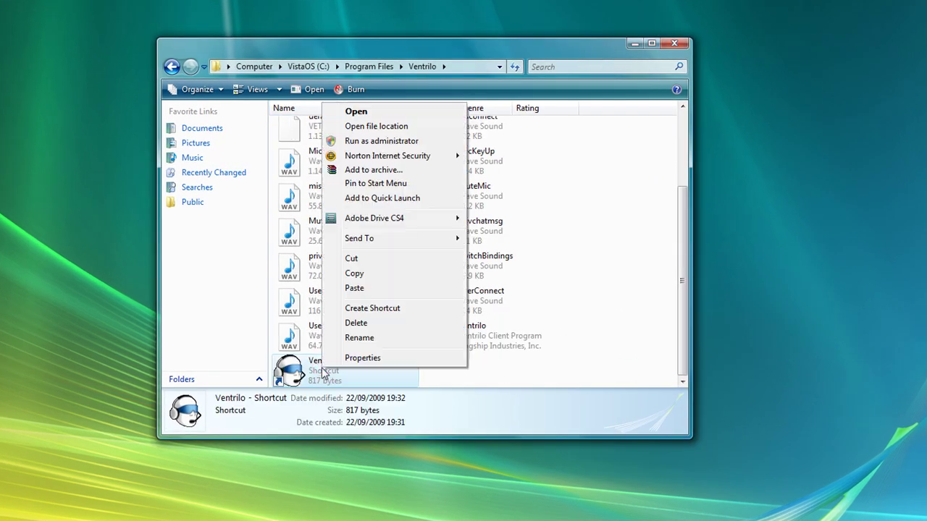
pyautogui.click(396, 190)
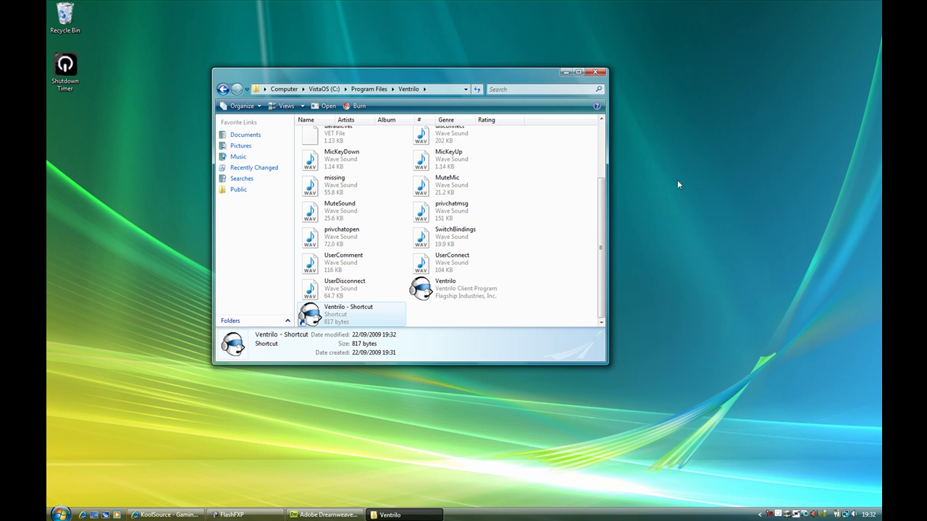
pyautogui.click(565, 74)
pyautogui.press('super')
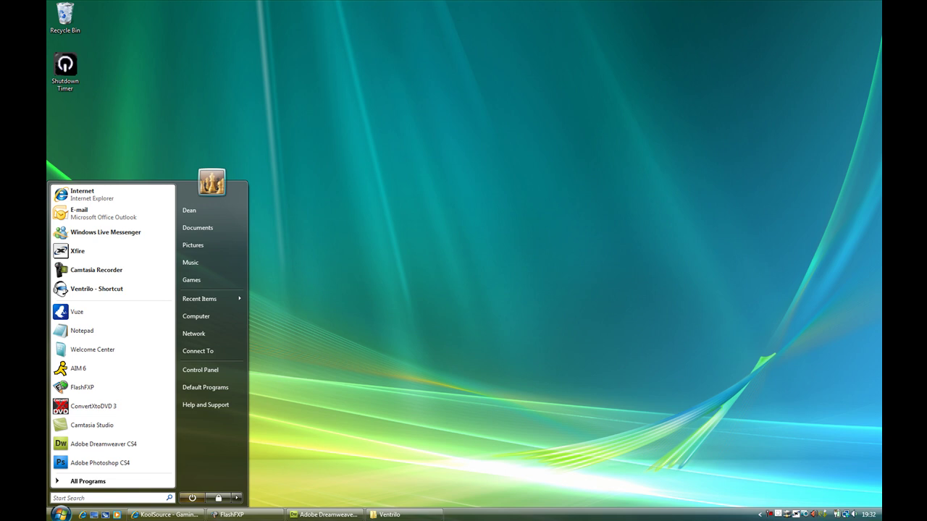
# Launch two Ventrilo clients from the pinned Start menu shortcut and nudge the first into place
pyautogui.click(87, 291)
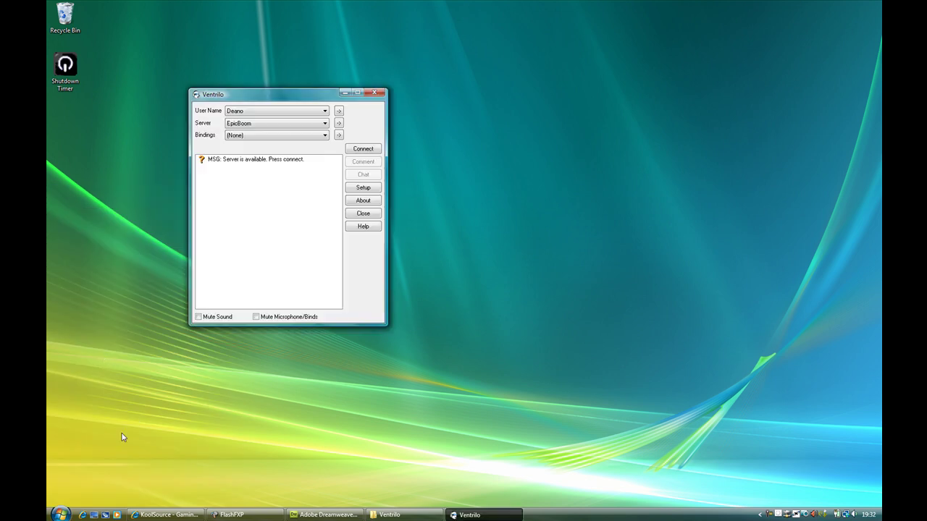
pyautogui.press('super')
pyautogui.click(114, 294)
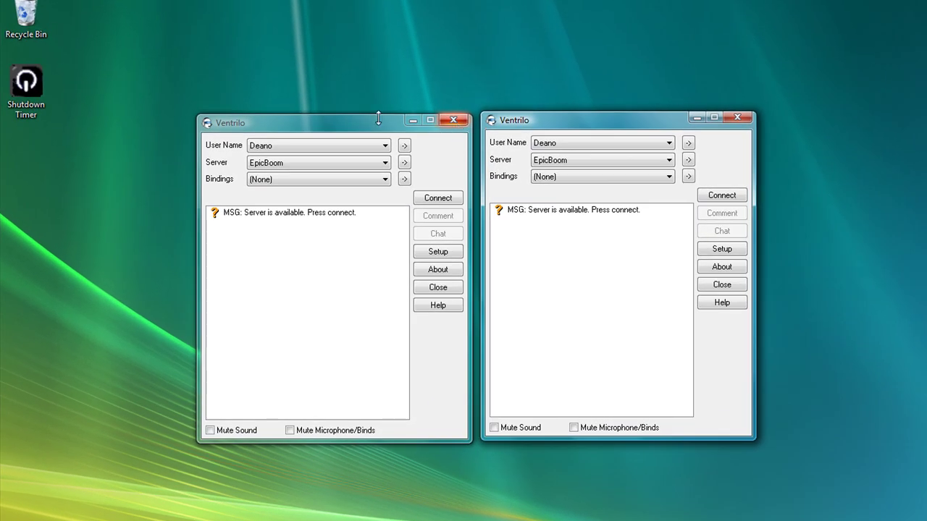
pyautogui.moveTo(369, 123); pyautogui.dragTo(368, 118)
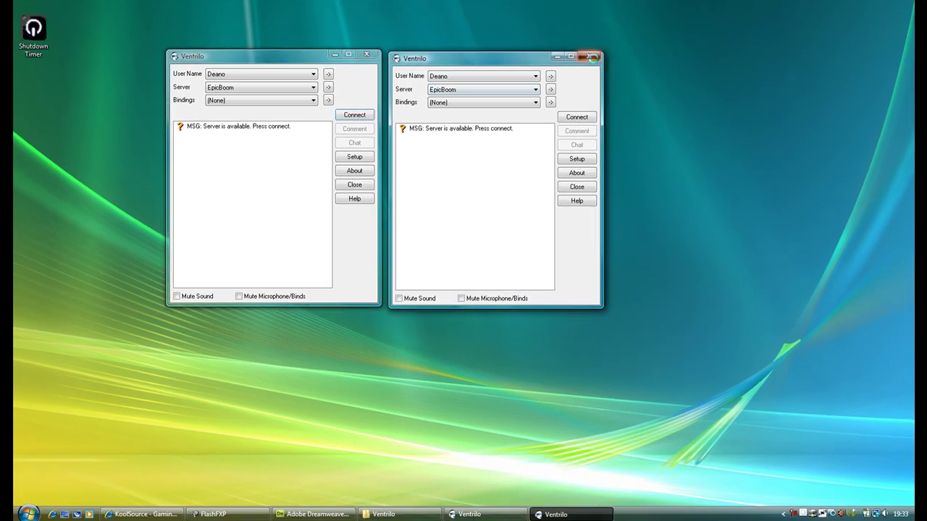
# Close both Ventrilo windows, then launch one client from the pinned shortcut and close it
pyautogui.click(591, 57)
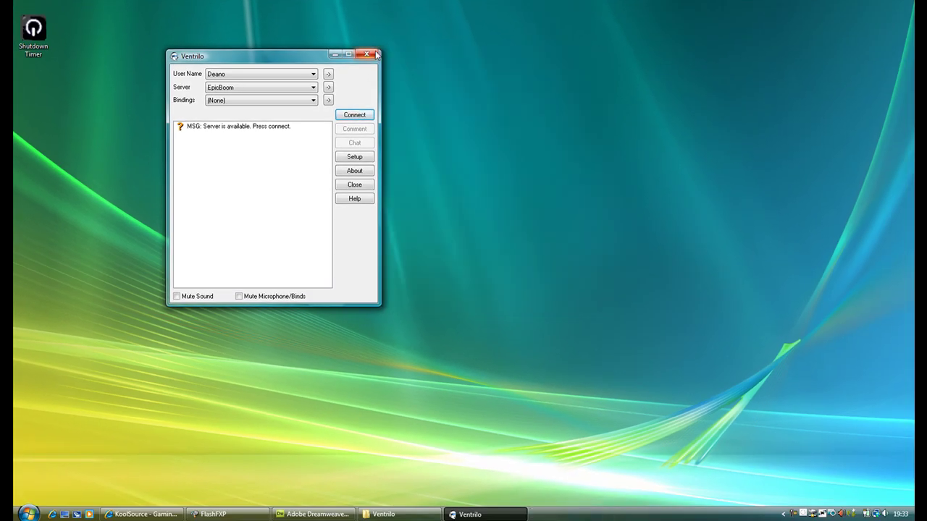
pyautogui.click(367, 55)
pyautogui.click(29, 513)
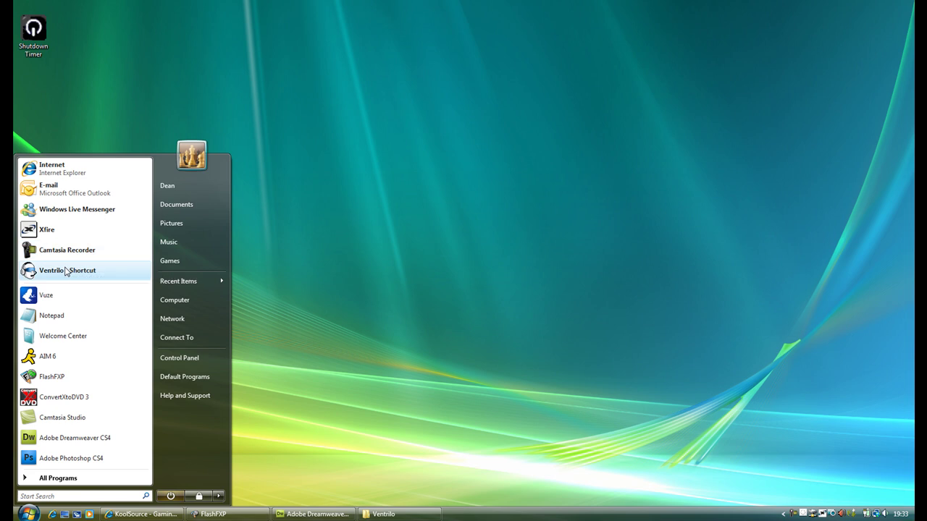
pyautogui.click(63, 268)
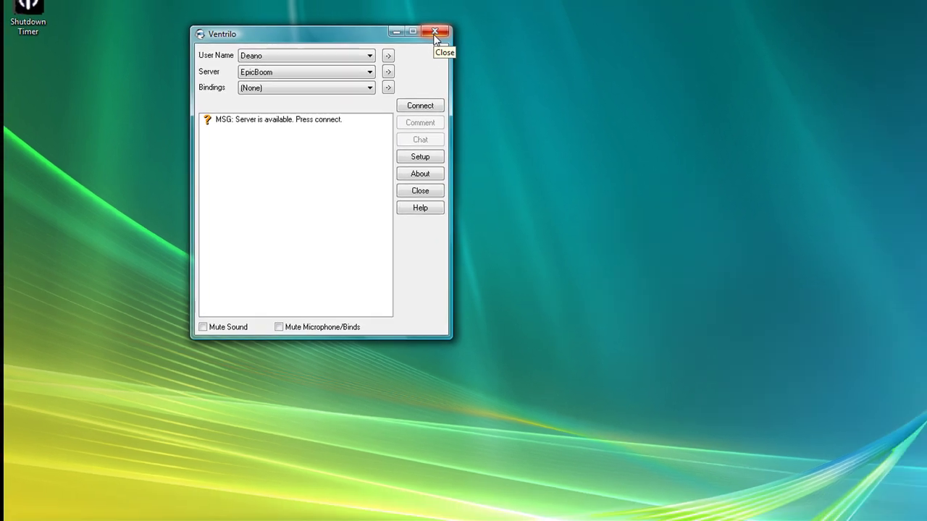
pyautogui.click(477, 23)
# Launch two Ventrilo clients from the pinned Start menu shortcut, then close both
pyautogui.click(23, 514)
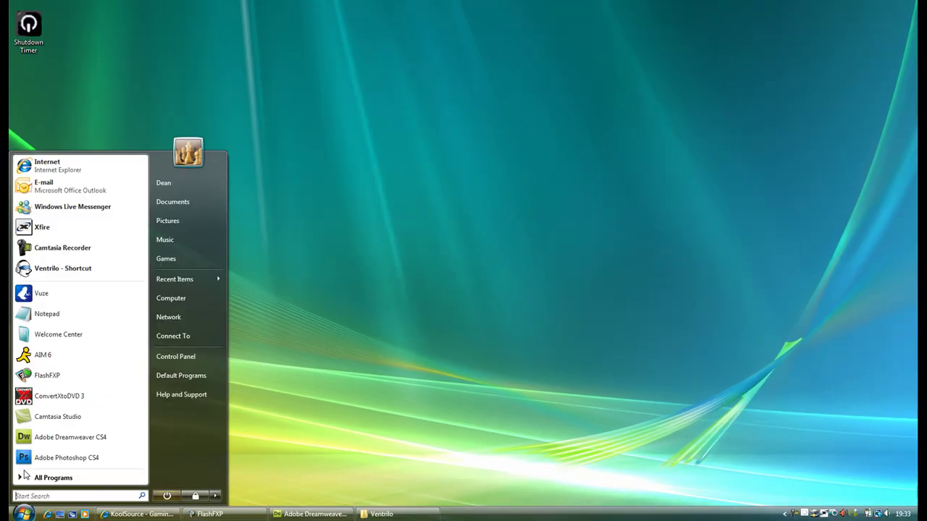
pyautogui.click(72, 250)
pyautogui.click(23, 514)
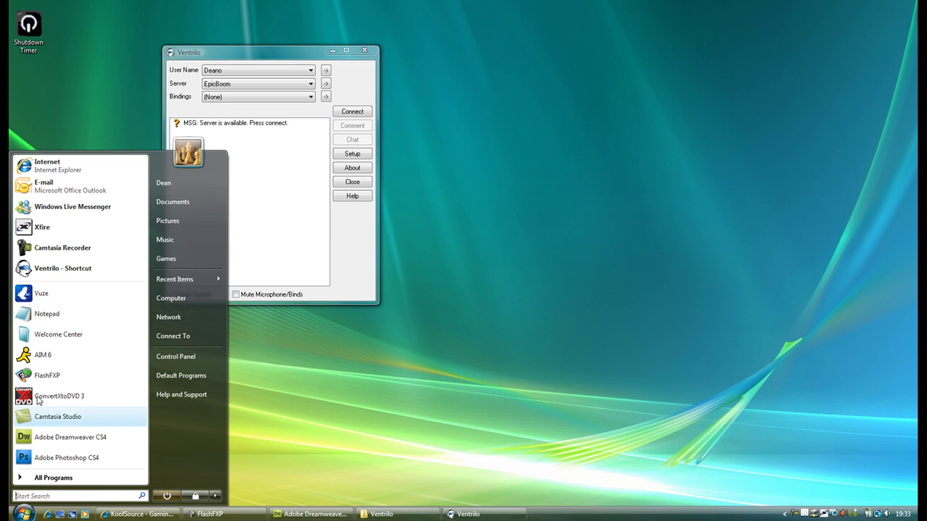
pyautogui.click(76, 271)
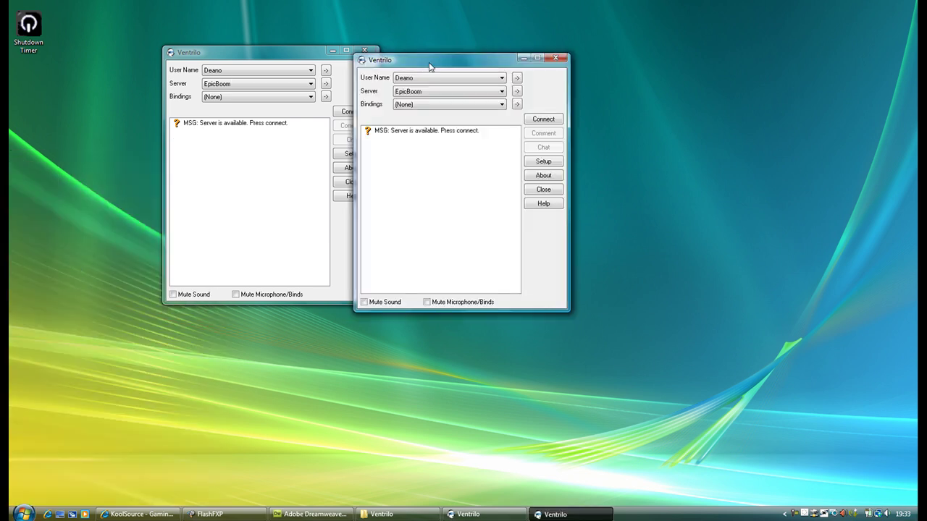
pyautogui.moveTo(273, 54); pyautogui.dragTo(241, 61)
pyautogui.click(336, 57)
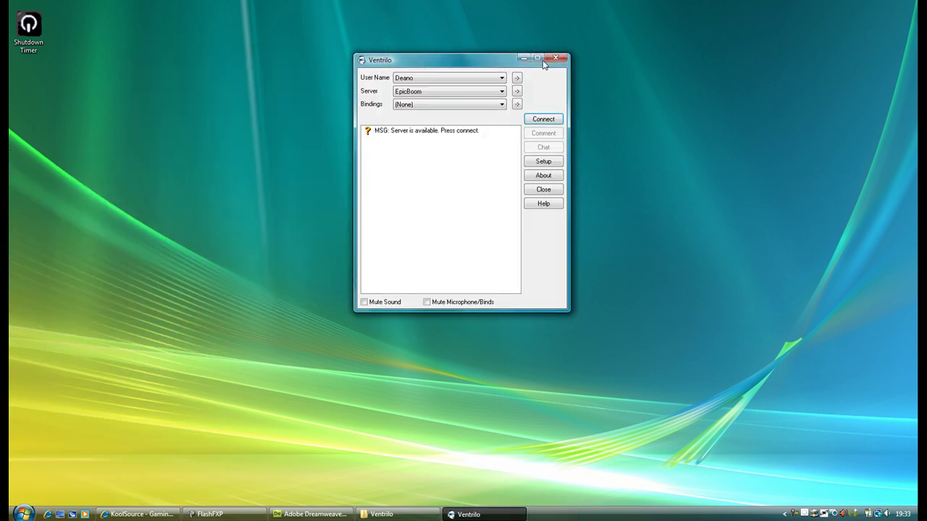
pyautogui.click(554, 58)
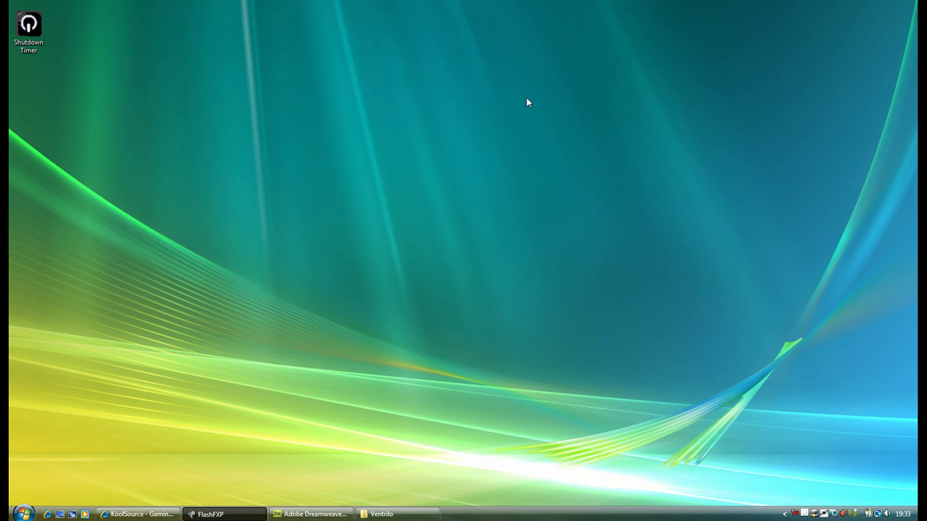